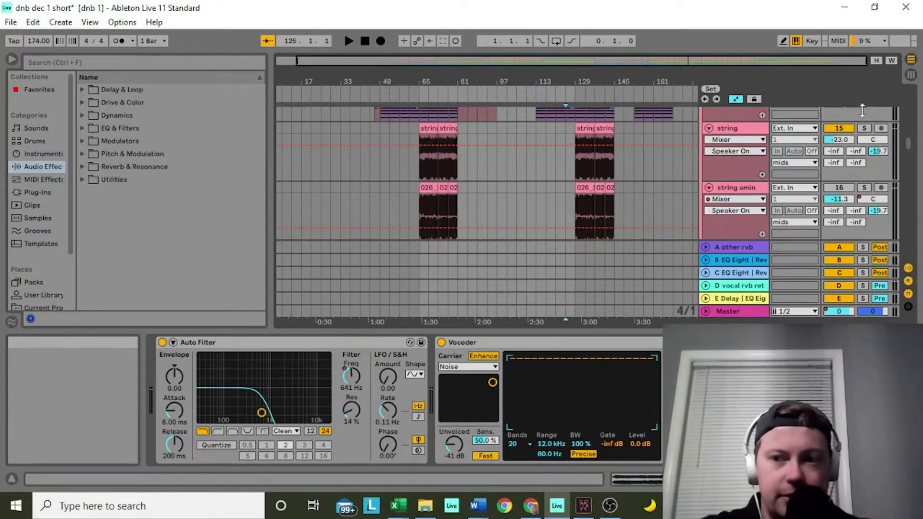
# Solo the "string" track and listen to its second section from bar 129.
pyautogui.click(864, 128)
pyautogui.click(581, 167)
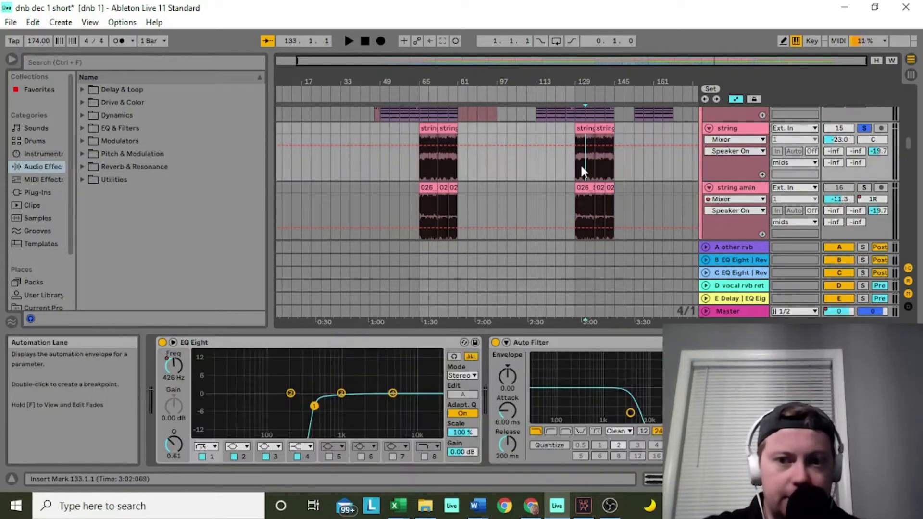
pyautogui.click(577, 167)
pyautogui.press('space')
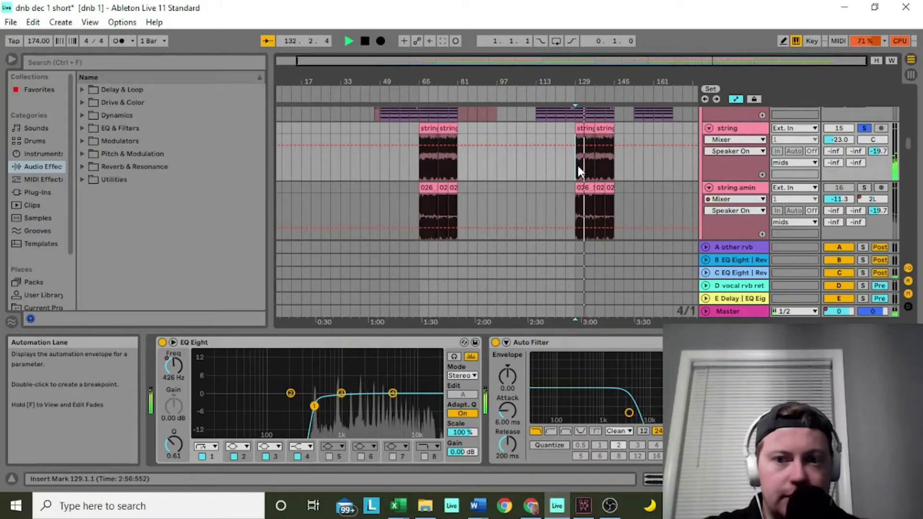
pyautogui.press('space')
# Activate the "string 2" track, solo it and listen to its clip from bar 125.
pyautogui.scroll(-3, 634, 181)
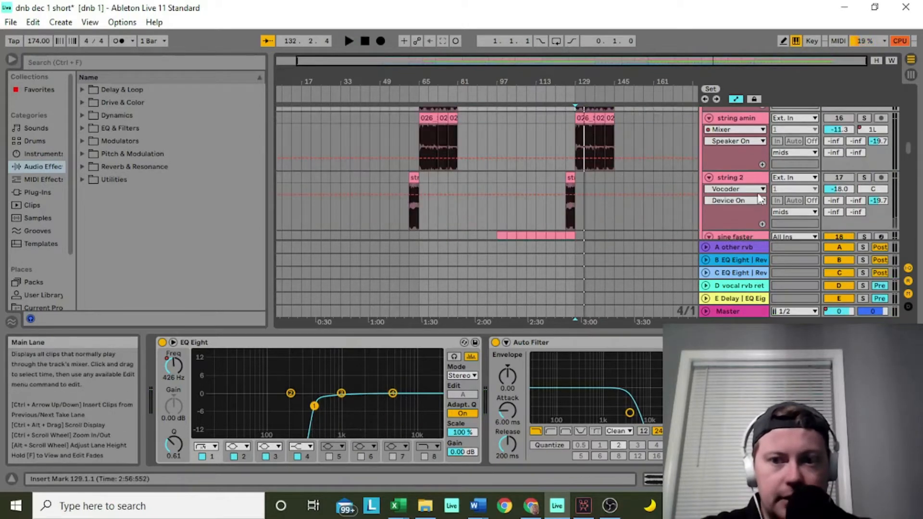
pyautogui.click(841, 180)
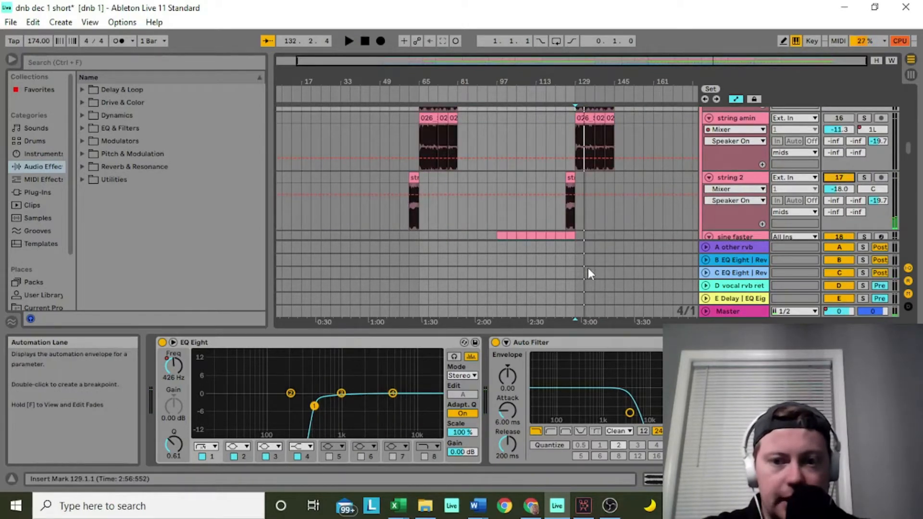
pyautogui.click(728, 179)
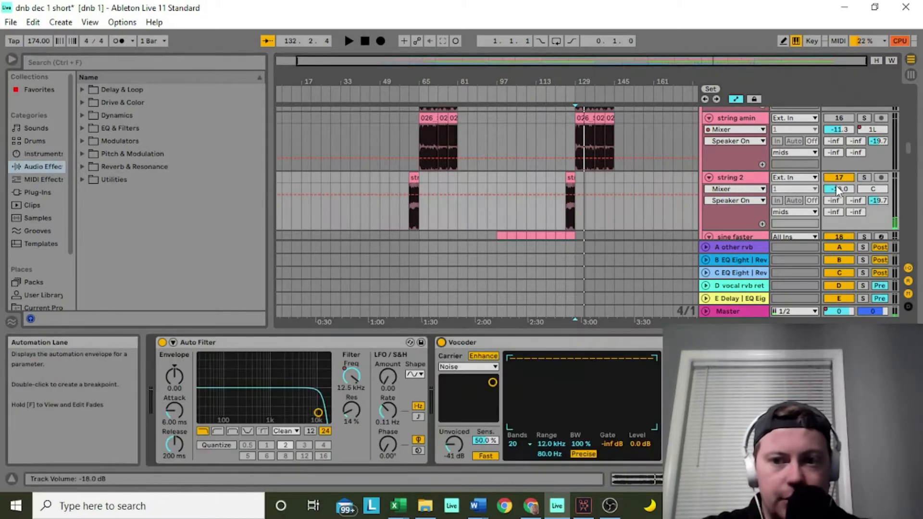
pyautogui.click(864, 179)
pyautogui.click(567, 214)
pyautogui.press('space')
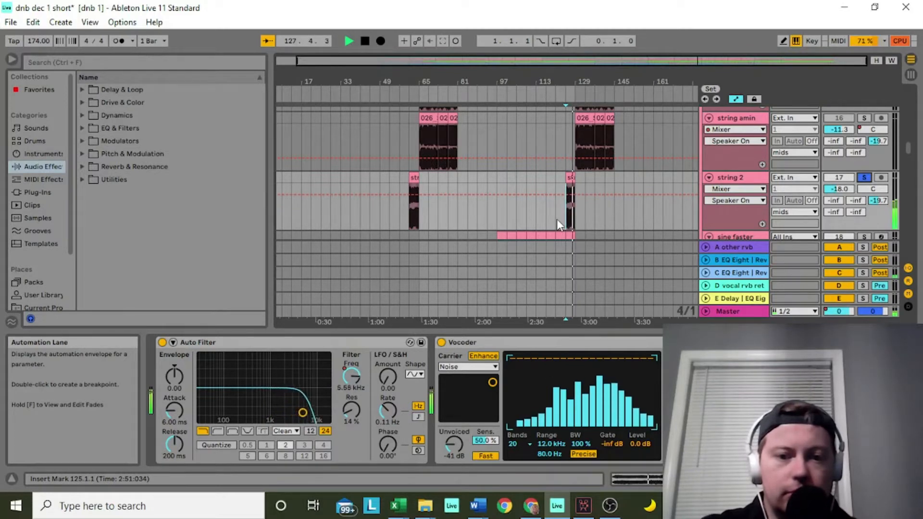
pyautogui.press('space')
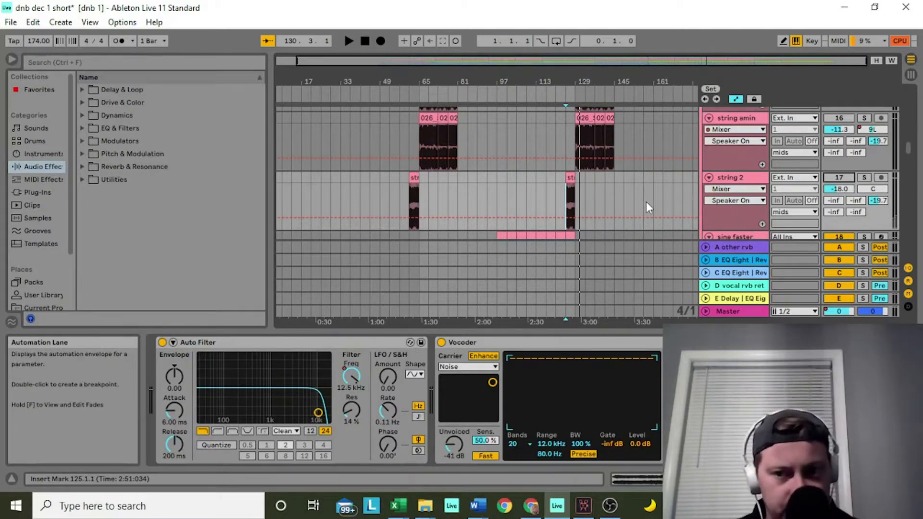
# Reactivate the "string 2" track and listen to it within the full mix from bar 125.
pyautogui.click(840, 178)
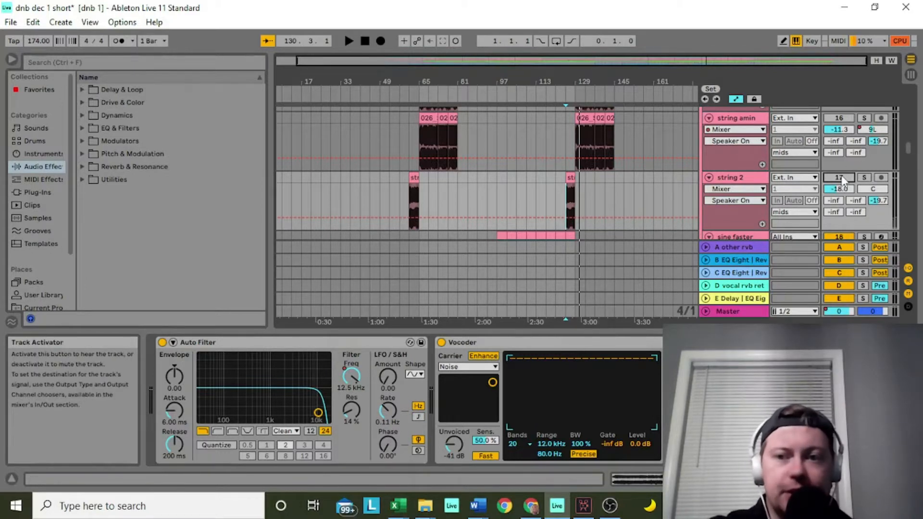
pyautogui.press('space')
pyautogui.scroll(2, 703, 159)
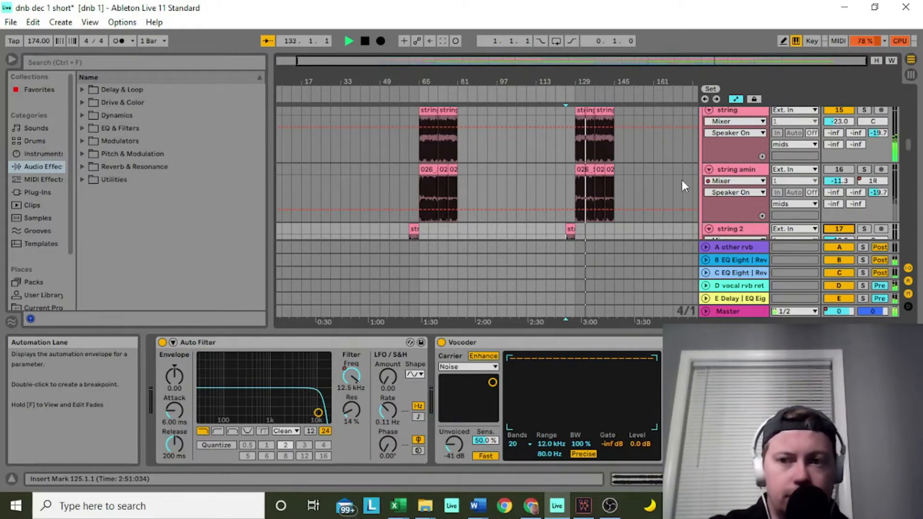
pyautogui.press('space')
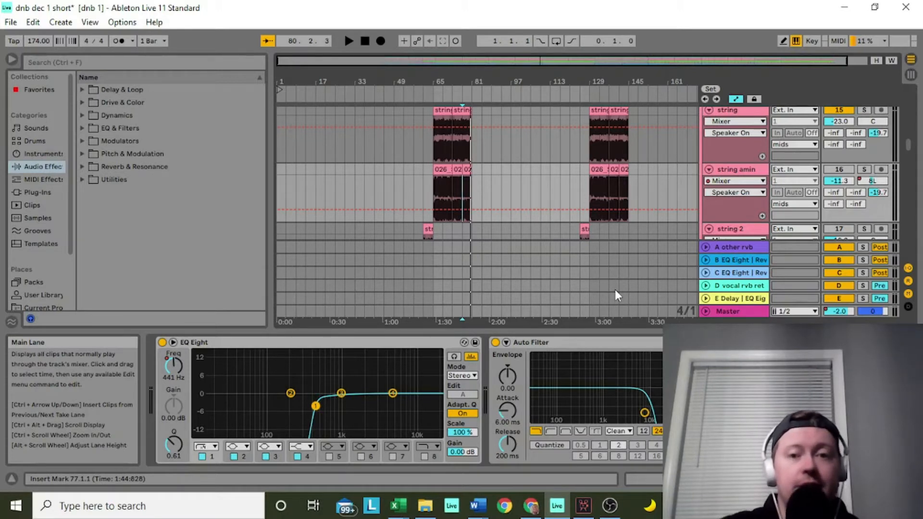
# Listen to the "piano s/c" section of the arrangement from bar 37.
pyautogui.press('space')
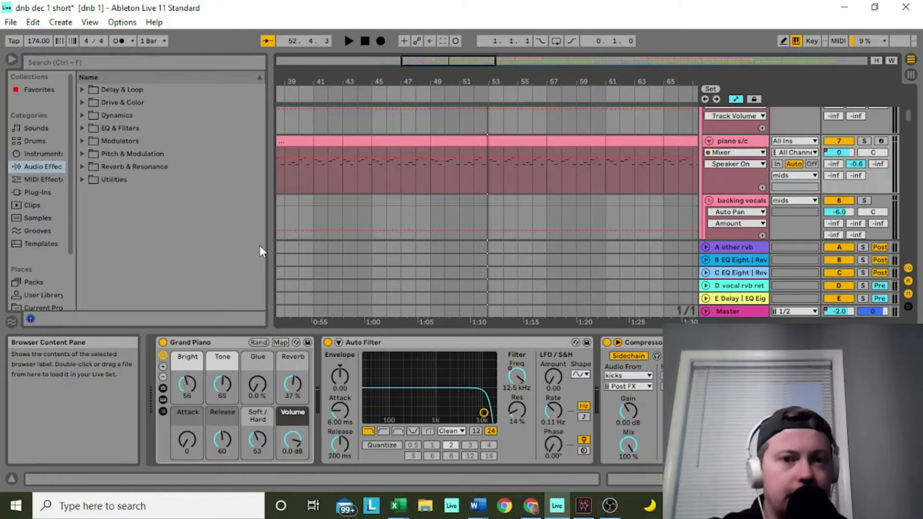
pyautogui.press('space')
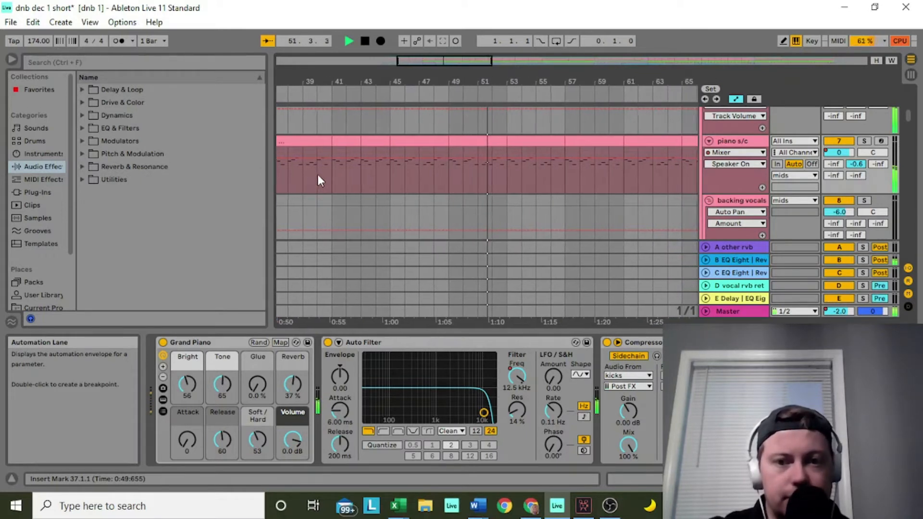
pyautogui.press('space')
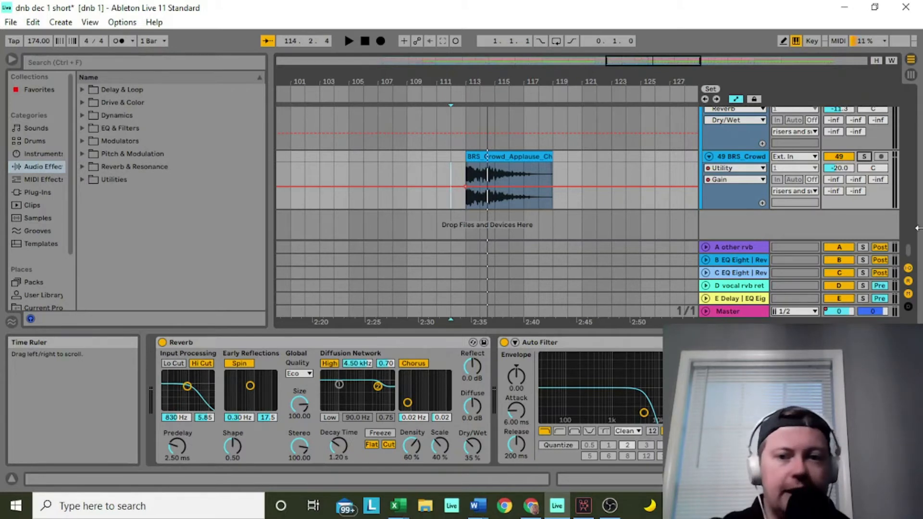
# Listen to the crowd applause track in solo from bar 113 and turn its solo off again.
pyautogui.click(863, 157)
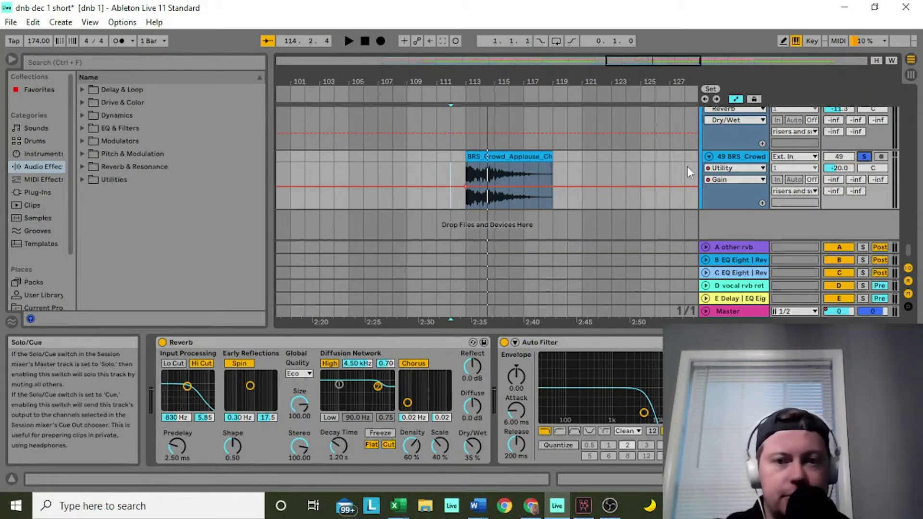
pyautogui.click(466, 170)
pyautogui.press('space')
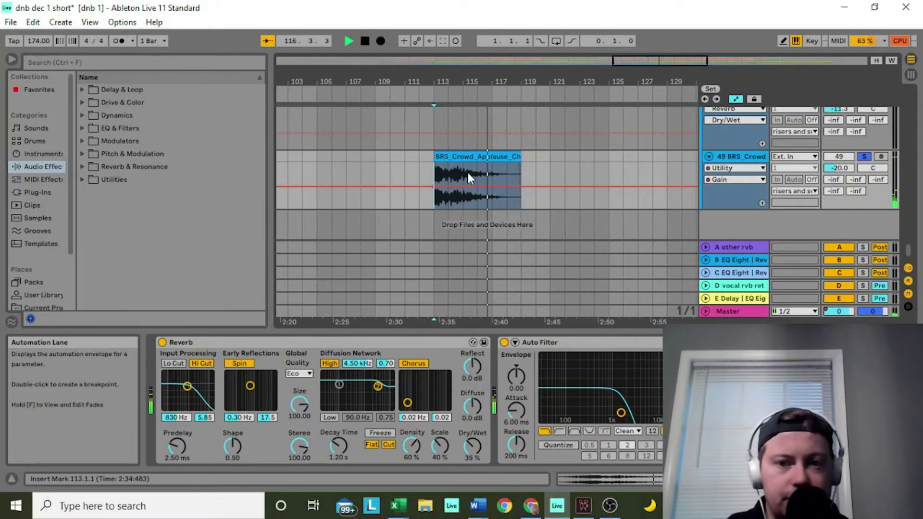
pyautogui.press('space')
pyautogui.click(863, 157)
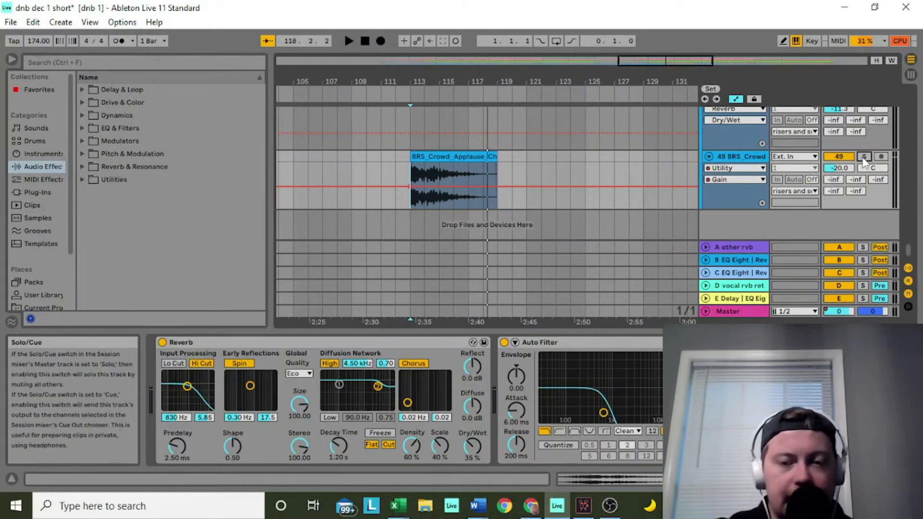
# Listen to the crowd applause within the full mix from bar 112.
pyautogui.click(396, 169)
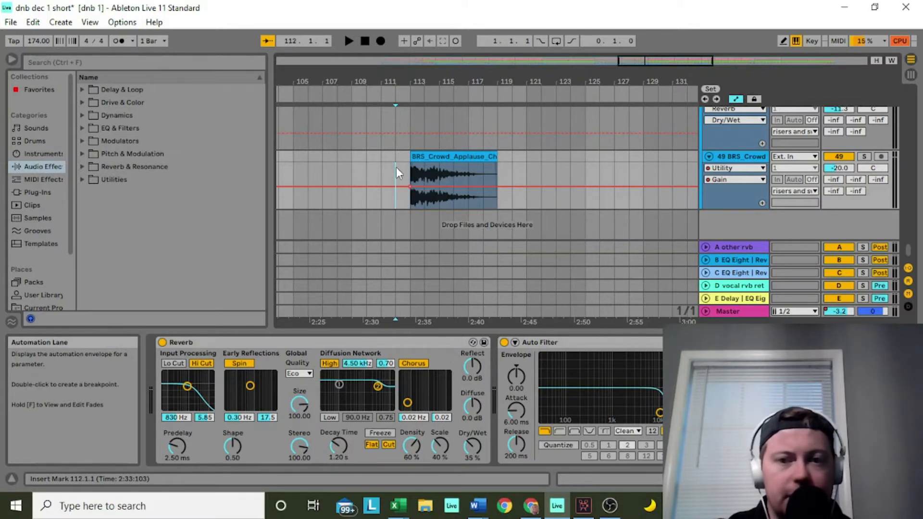
pyautogui.press('space')
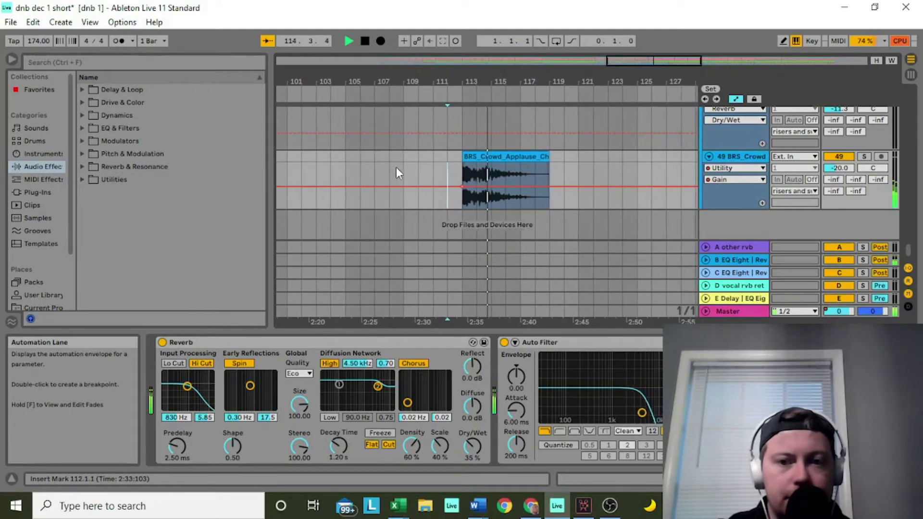
pyautogui.press('space')
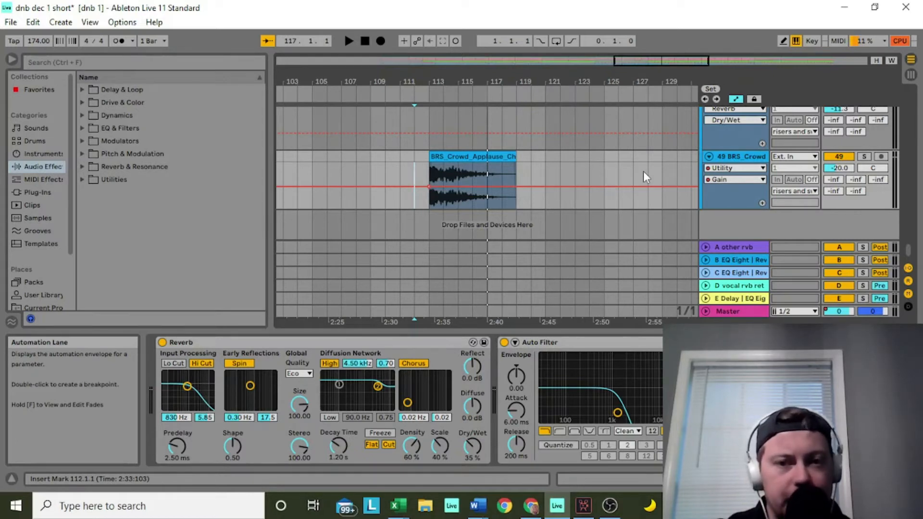
# Examine the "op white noise" track's device chain: Operator's oscillator A waveform, Overdrive and EQ Eight.
pyautogui.scroll(5, 430, 119)
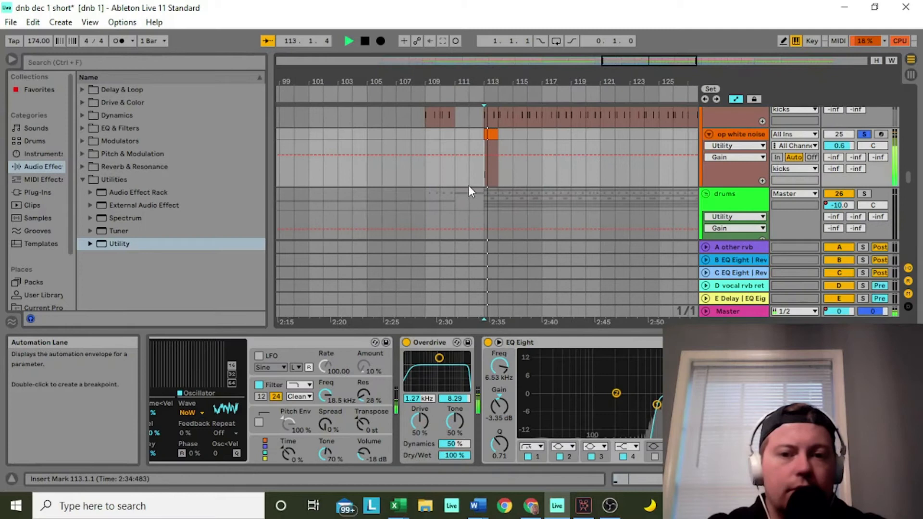
pyautogui.click(468, 183)
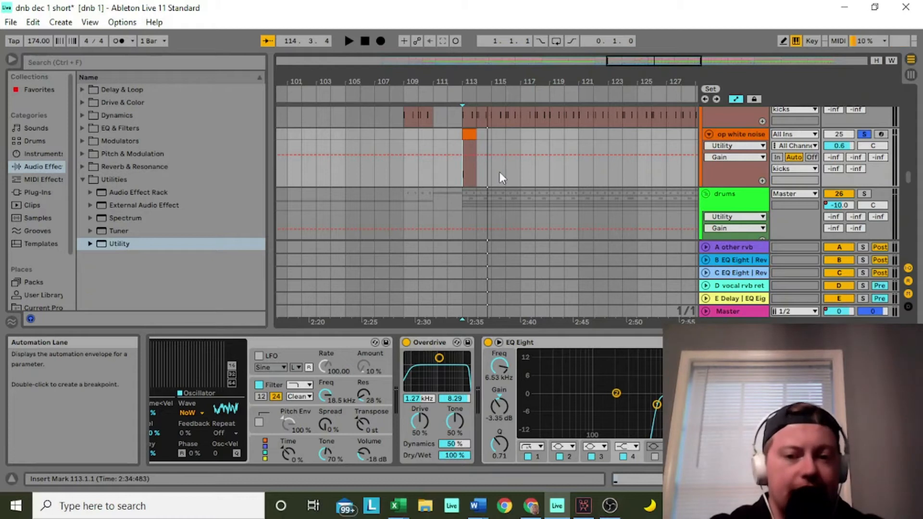
pyautogui.hscroll(-5, 438, 389)
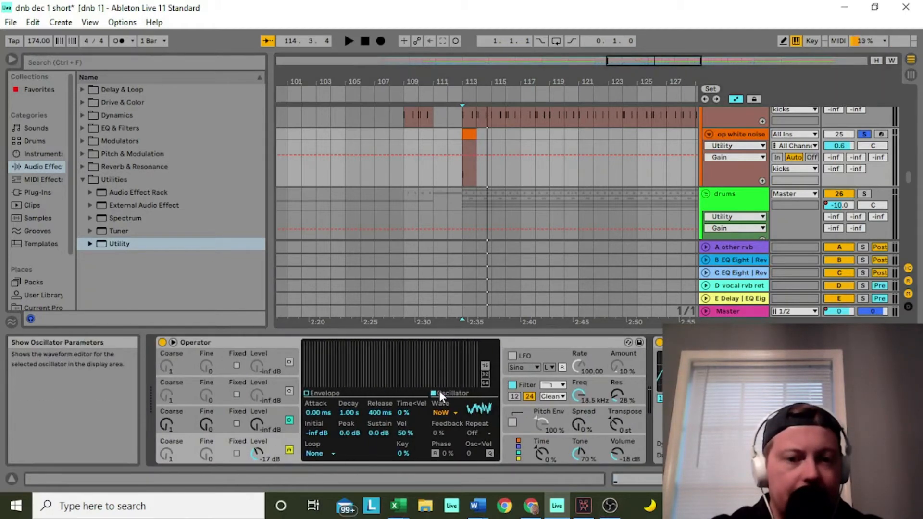
pyautogui.click(455, 412)
pyautogui.click(455, 415)
pyautogui.hscroll(5, 456, 417)
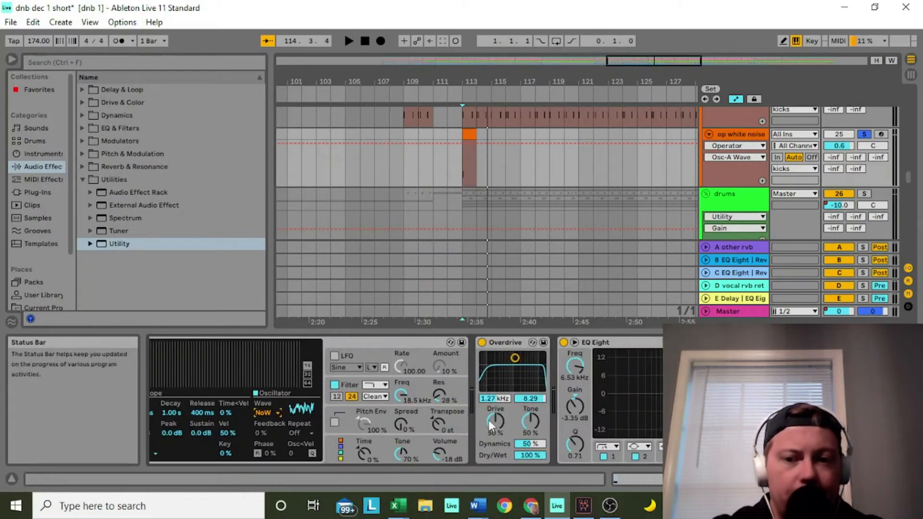
pyautogui.hscroll(4, 527, 412)
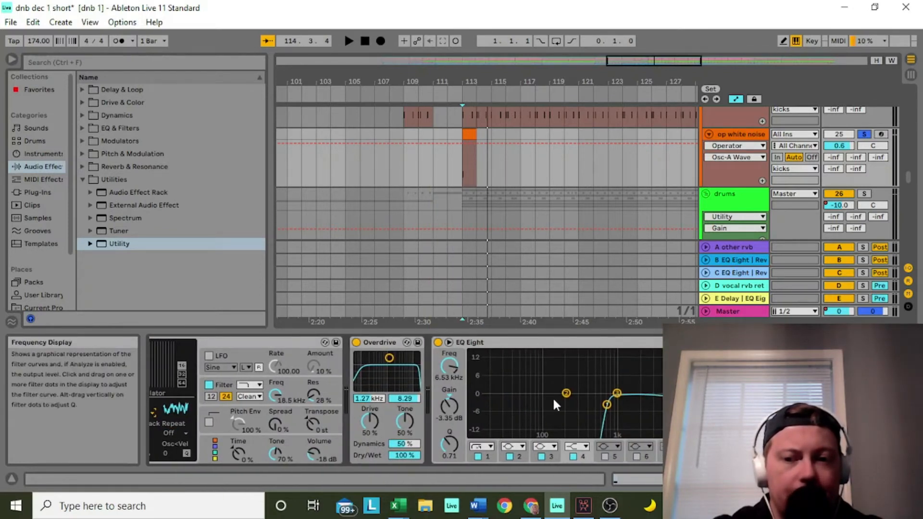
pyautogui.hscroll(1, 552, 397)
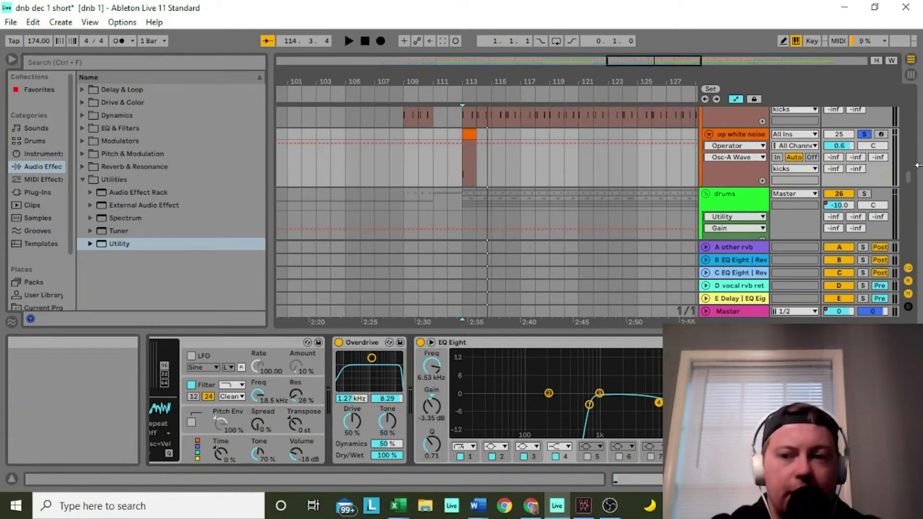
# Turn off solo on the "op white noise" track and listen to the full mix from bar 112.
pyautogui.click(864, 134)
pyautogui.click(460, 152)
pyautogui.click(446, 166)
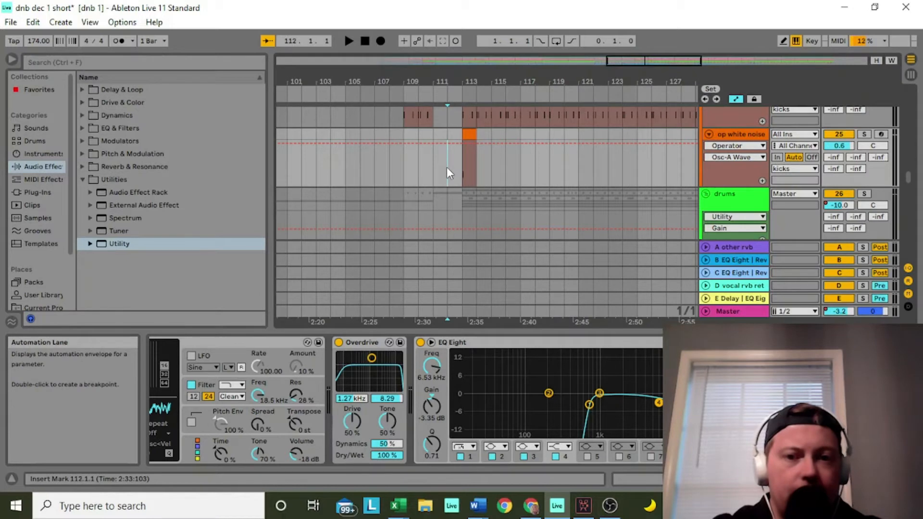
pyautogui.press('space')
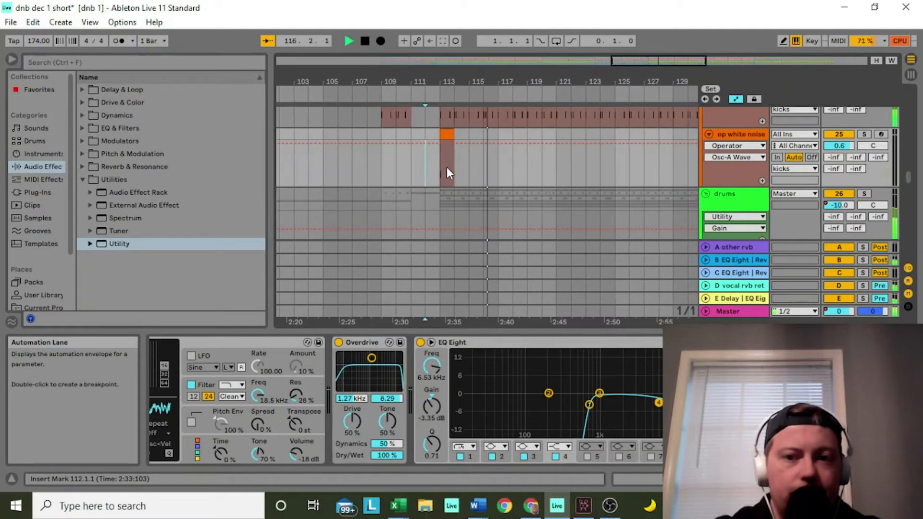
pyautogui.press('space')
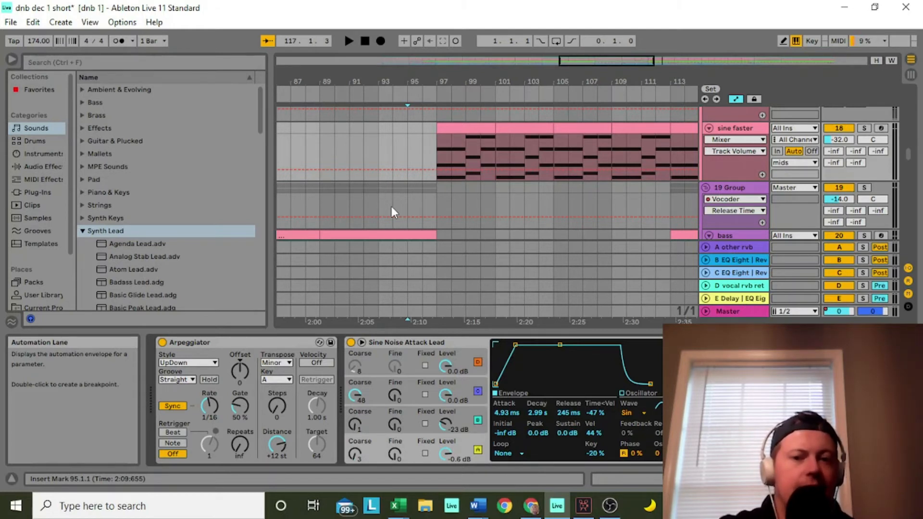
# Review the "sine faster" track's Arpeggiator and Sine Noise Attack Lead, and listen to the track in solo from bar 97.
pyautogui.hscroll(3, 417, 365)
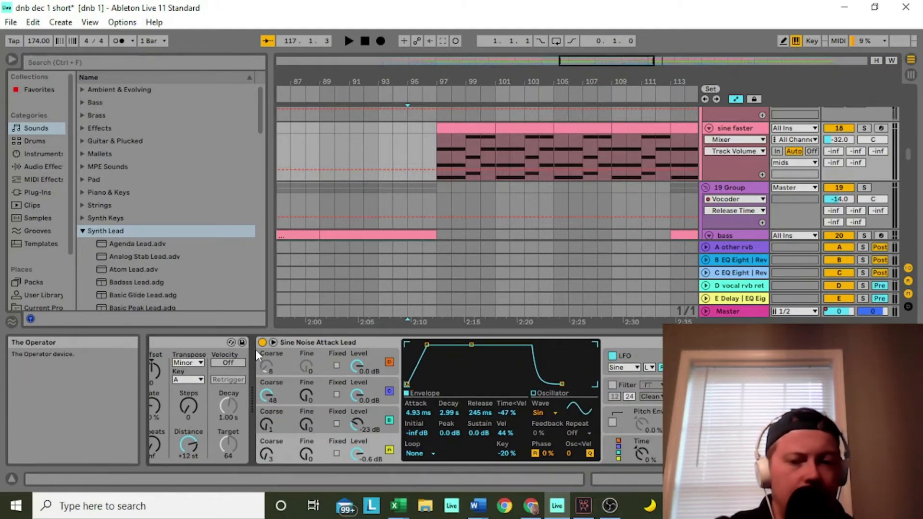
pyautogui.hscroll(-3, 278, 404)
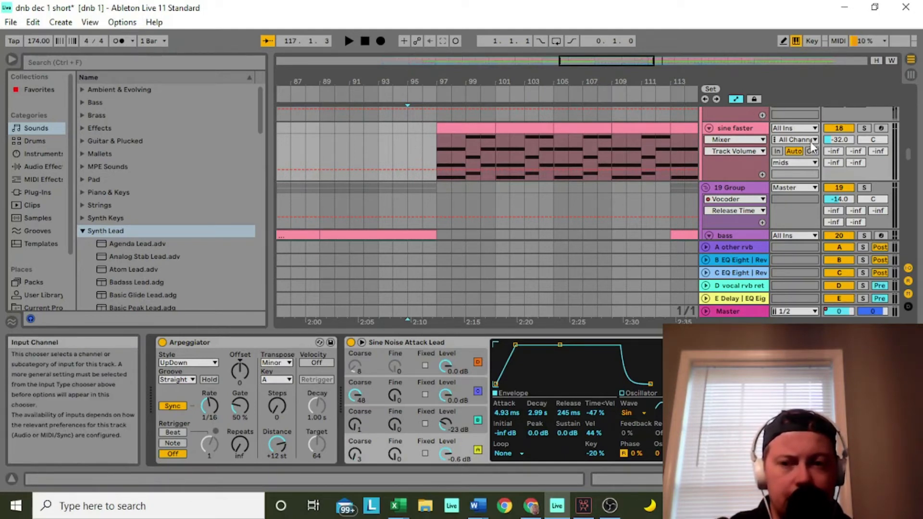
pyautogui.click(864, 129)
pyautogui.click(438, 149)
pyautogui.press('space')
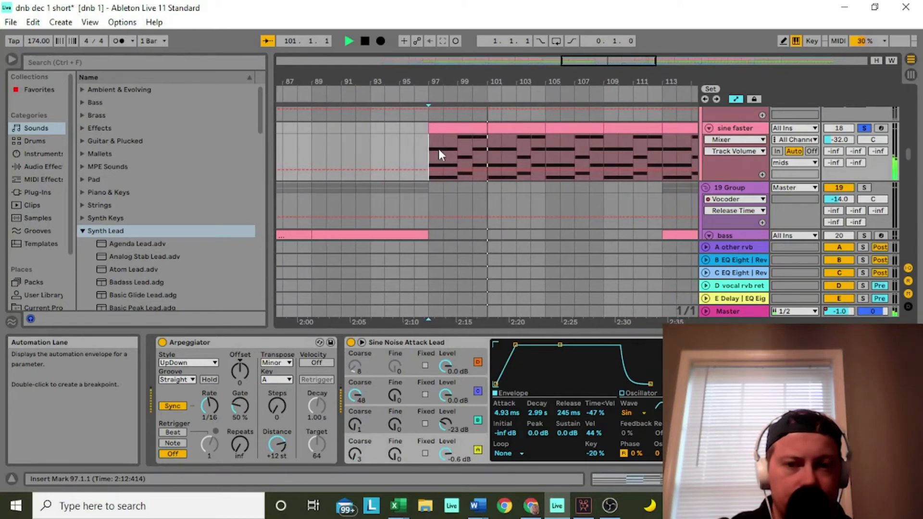
pyautogui.press('space')
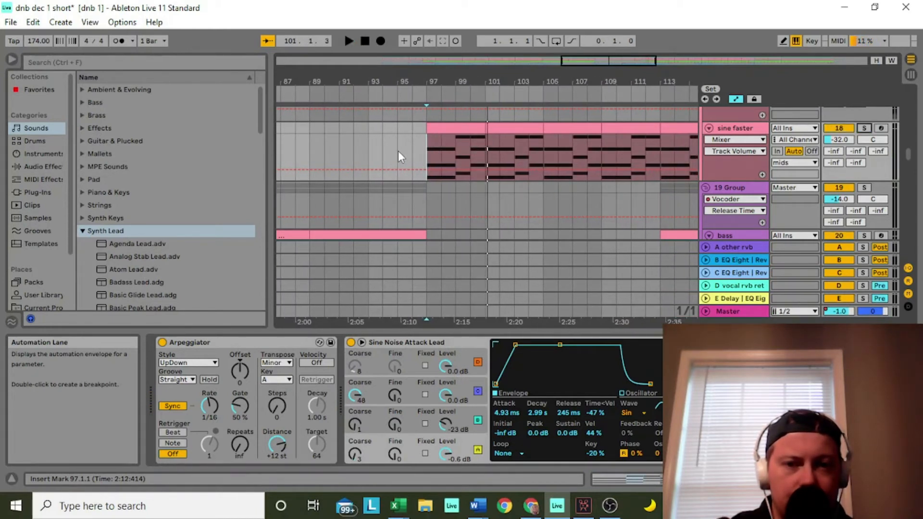
# Play the full mix from bar 95 and compare it with the "sine faster" track muted and active.
pyautogui.click(399, 152)
pyautogui.press('space')
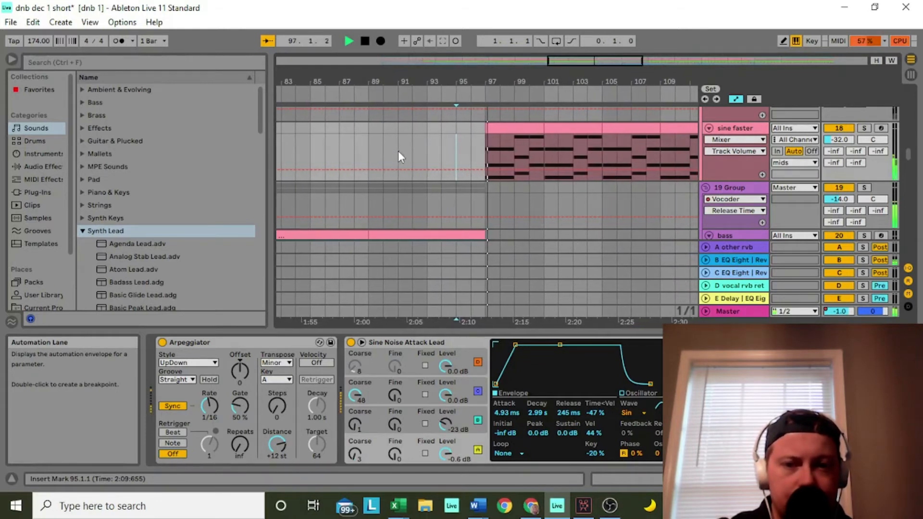
pyautogui.click(826, 129)
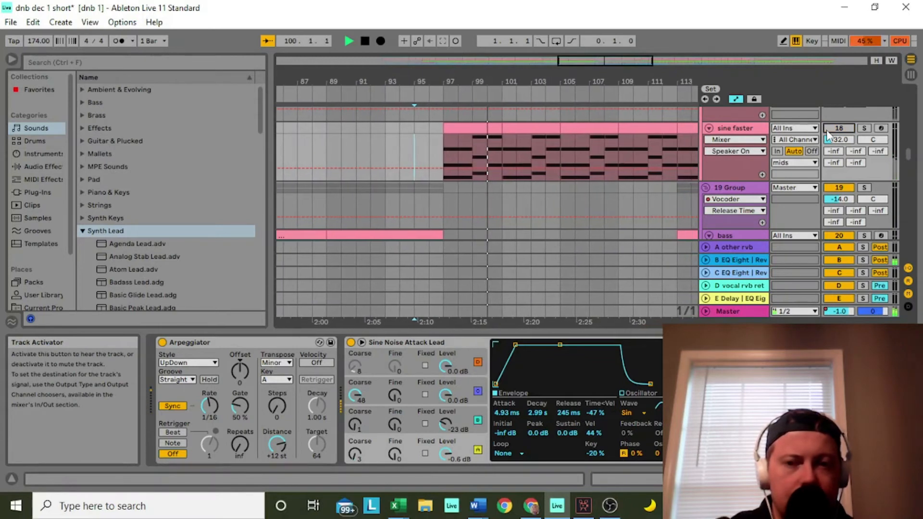
pyautogui.click(826, 129)
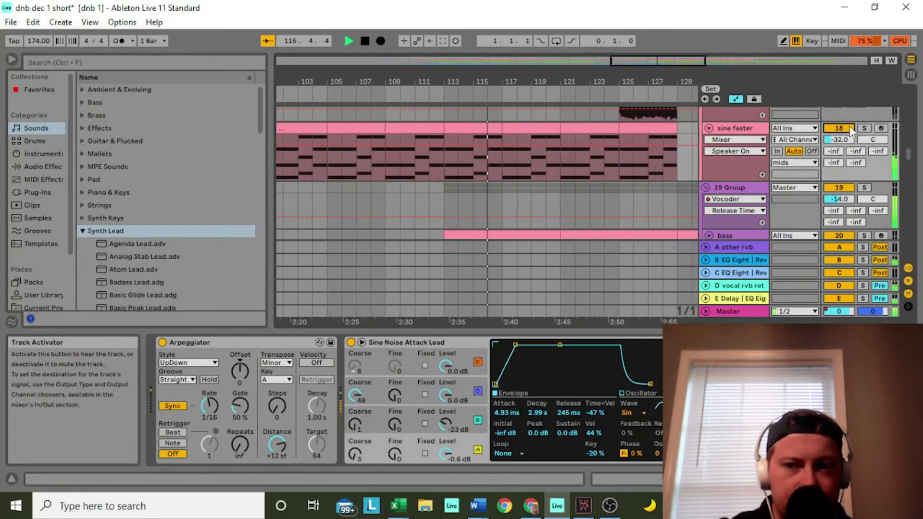
# Stop playback and review the "sine faster" track's effects: EQ Eight, Saturator, Drum Buss and the Ozone Imager 2 width and Stereoize settings.
pyautogui.press('space')
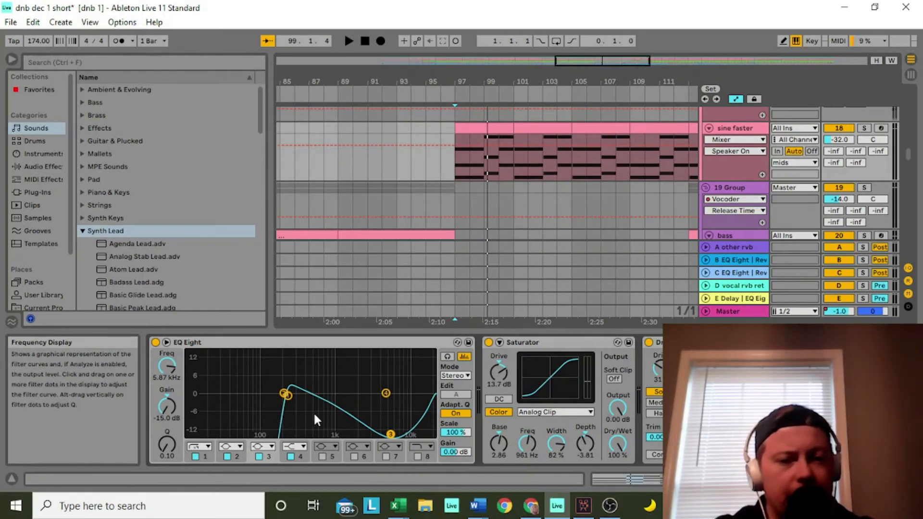
pyautogui.scroll(-5, 431, 410)
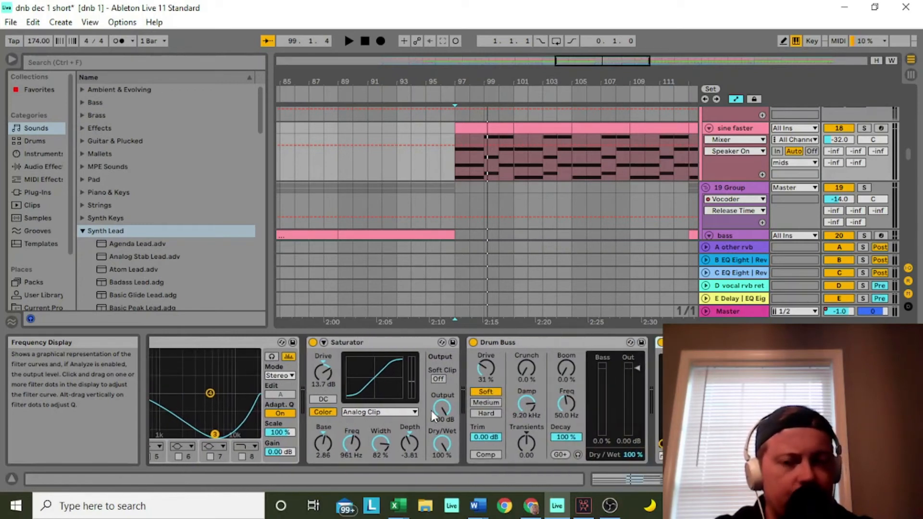
pyautogui.scroll(-5, 500, 393)
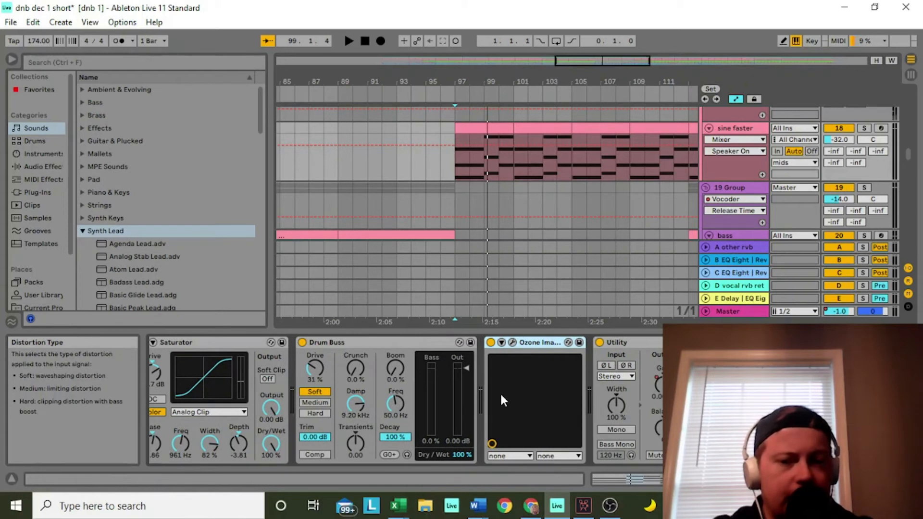
pyautogui.click(513, 343)
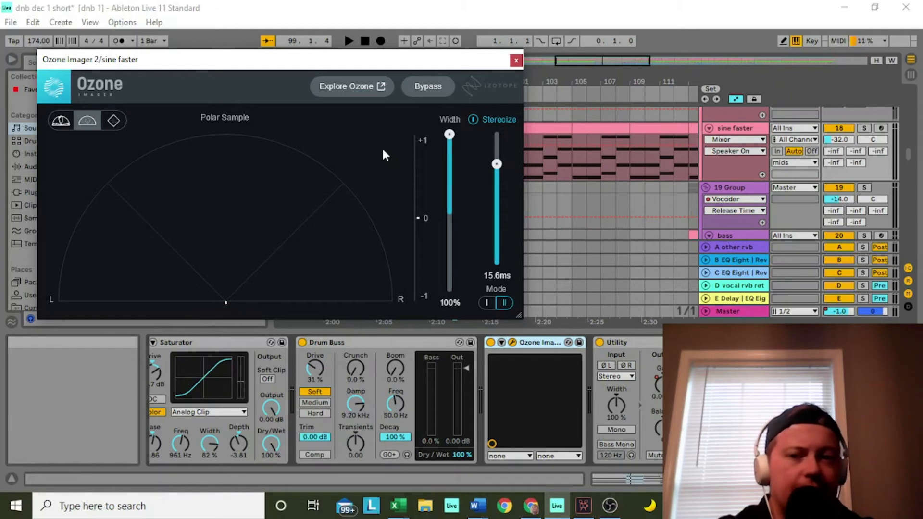
pyautogui.click(513, 64)
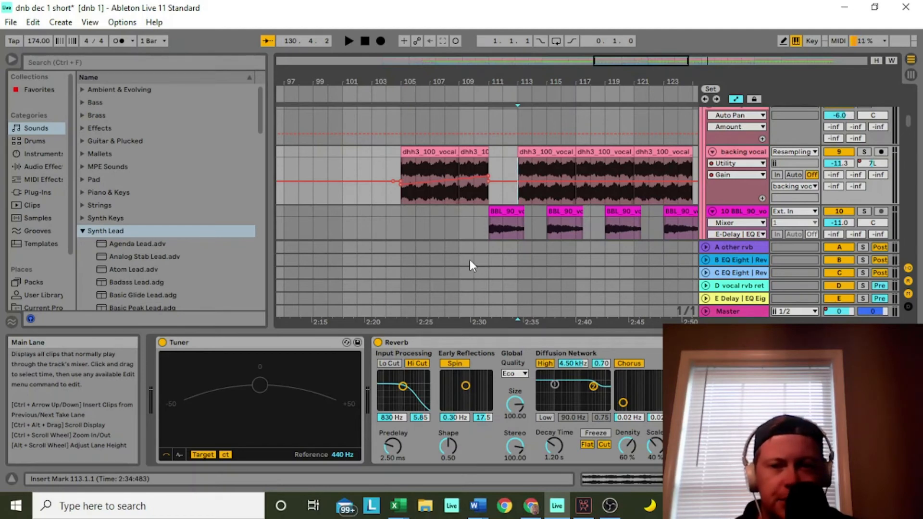
# Examine the clips and automation envelopes on the backing vocal, "b vcl 2", "piano bus", "pad sin 1" and "string" tracks between bars 97 and 145.
pyautogui.scroll(-5, 530, 188)
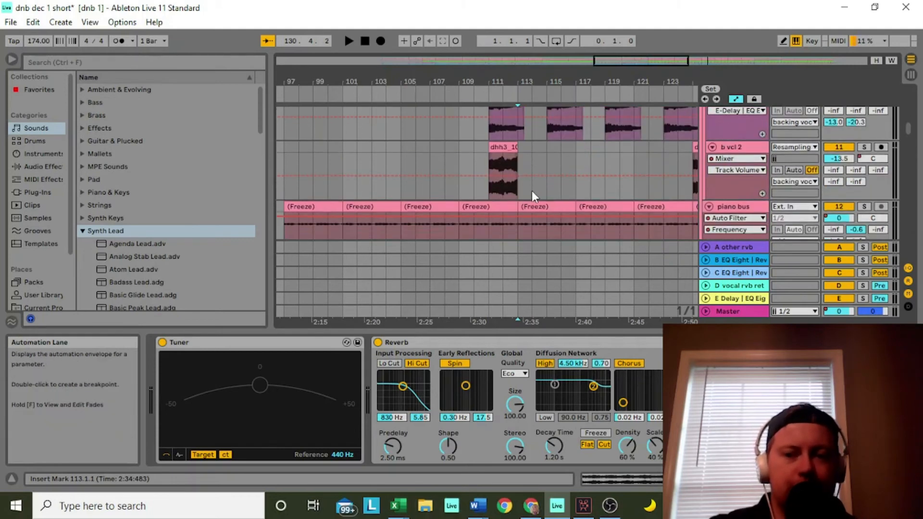
pyautogui.scroll(-3, 532, 192)
pyautogui.hscroll(5, 532, 191)
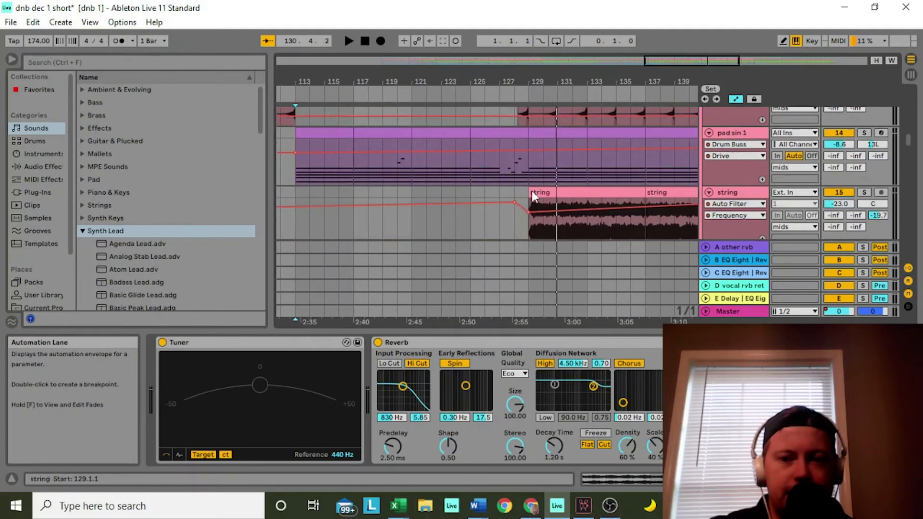
pyautogui.hscroll(2, 531, 192)
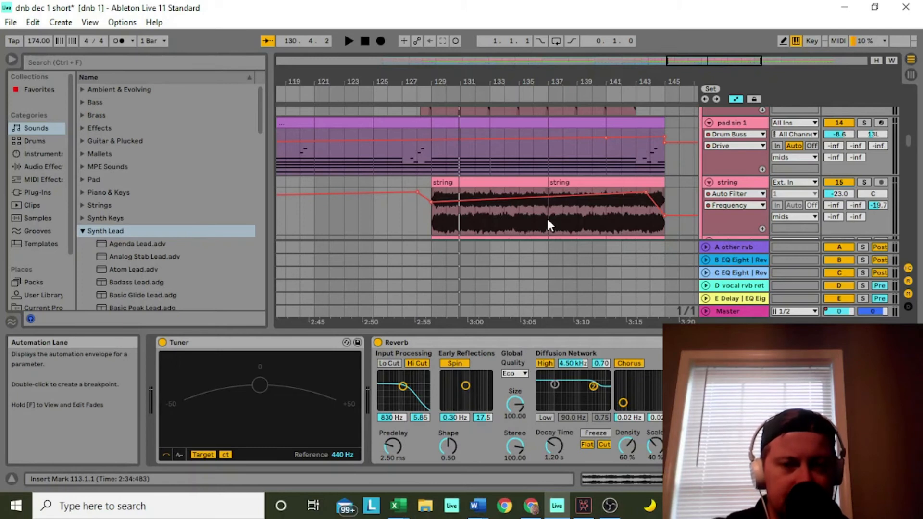
pyautogui.scroll(1, 354, 191)
pyautogui.hscroll(-1, 354, 191)
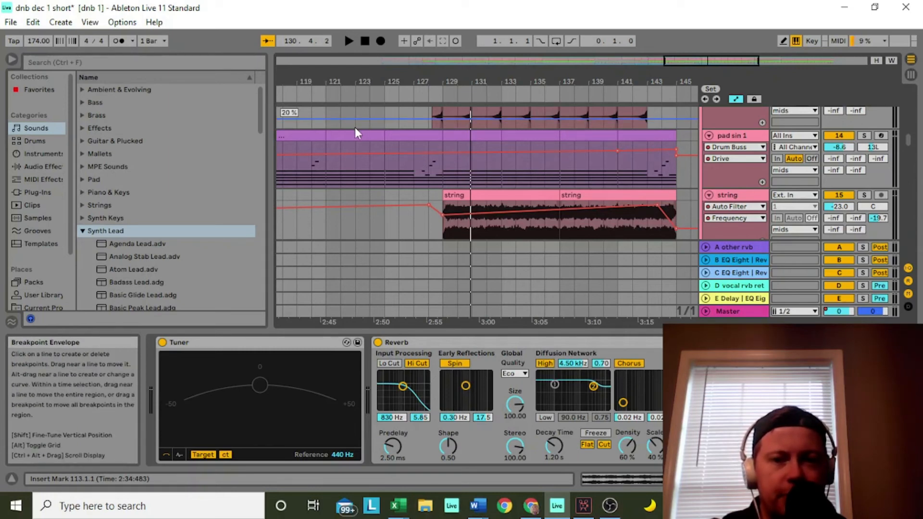
pyautogui.hscroll(-10, 355, 130)
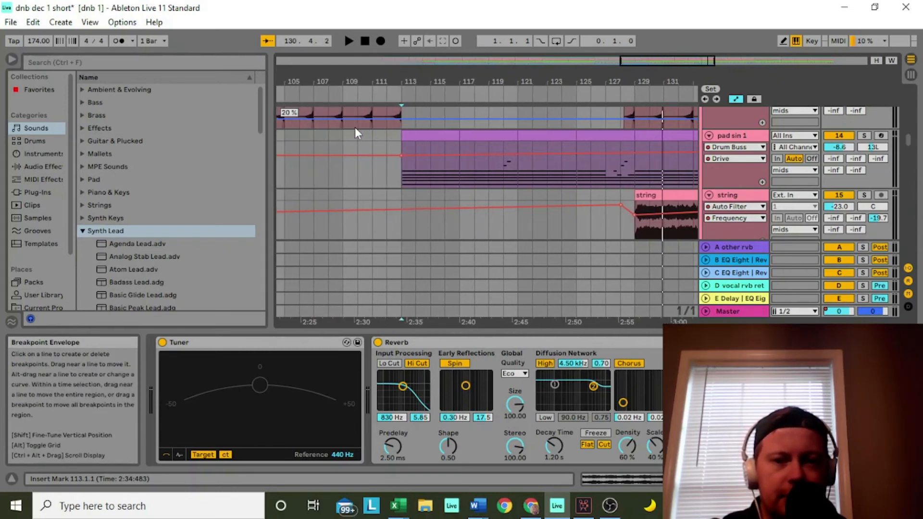
pyautogui.hscroll(-3, 355, 130)
pyautogui.scroll(10, 354, 130)
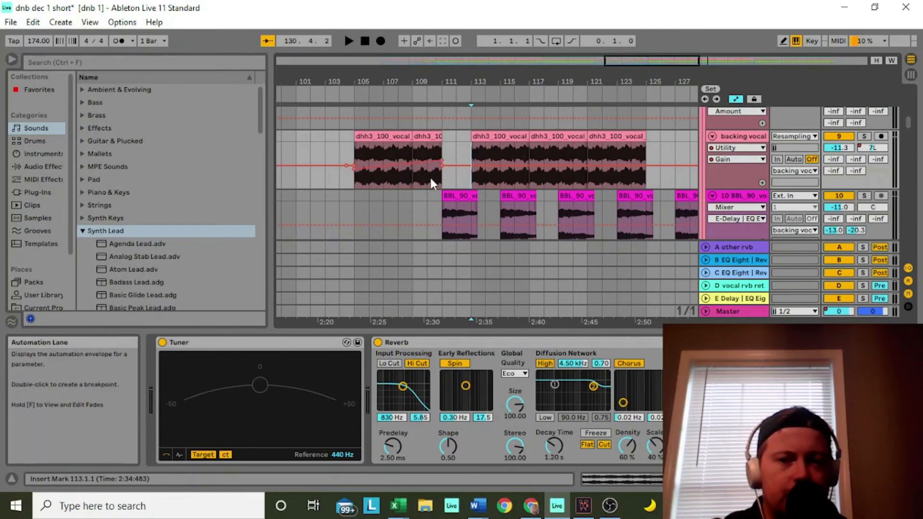
# Solo the "backing vocal" track and listen to its Utility gain automation from bar 105.
pyautogui.click(864, 137)
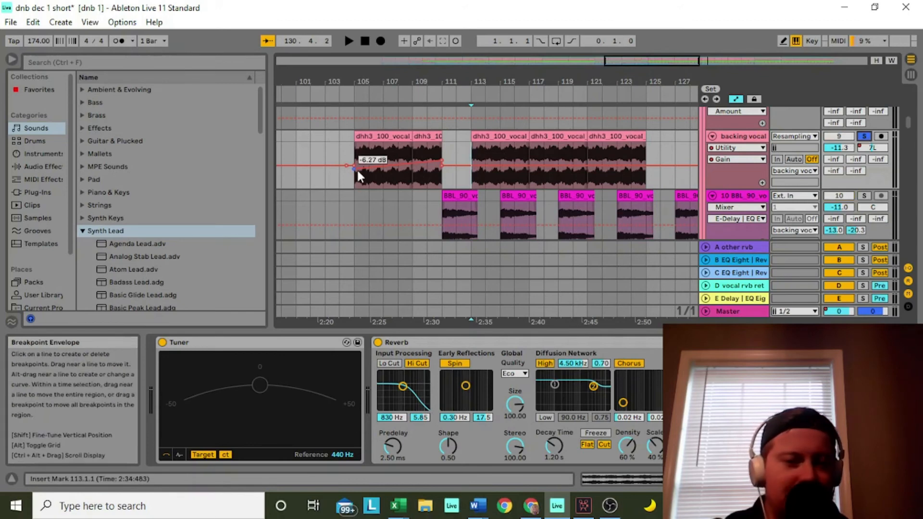
pyautogui.click(353, 150)
pyautogui.press('space')
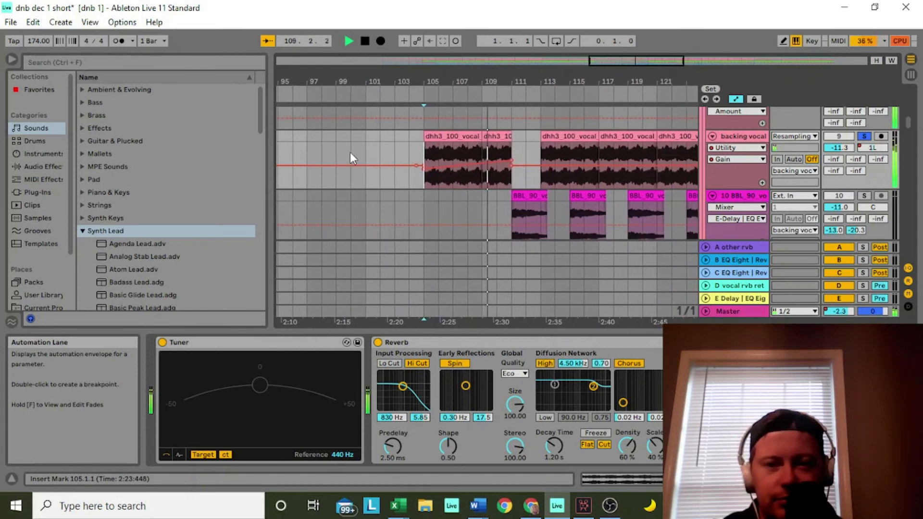
pyautogui.press('space')
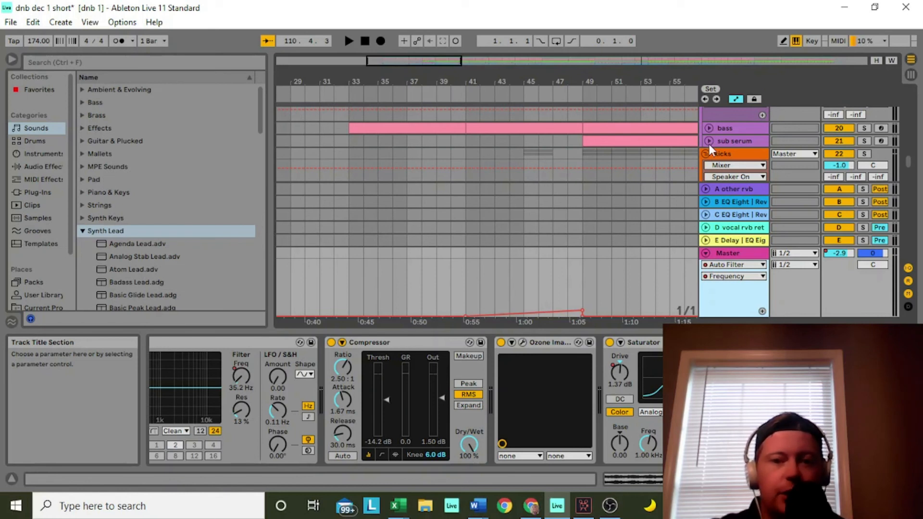
# Review the Master track's EQ Eight and Auto Filter devices alongside the filter frequency automation leading up to bar 49.
pyautogui.click(726, 254)
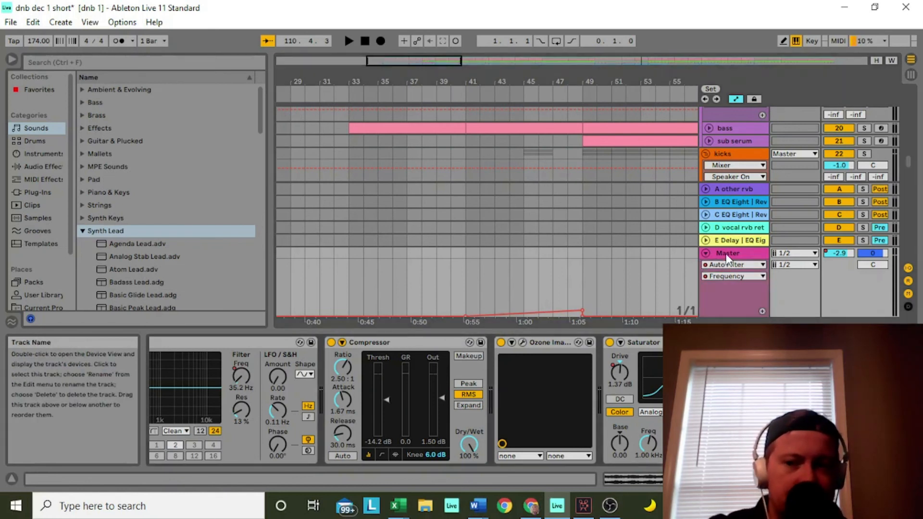
pyautogui.scroll(5, 367, 377)
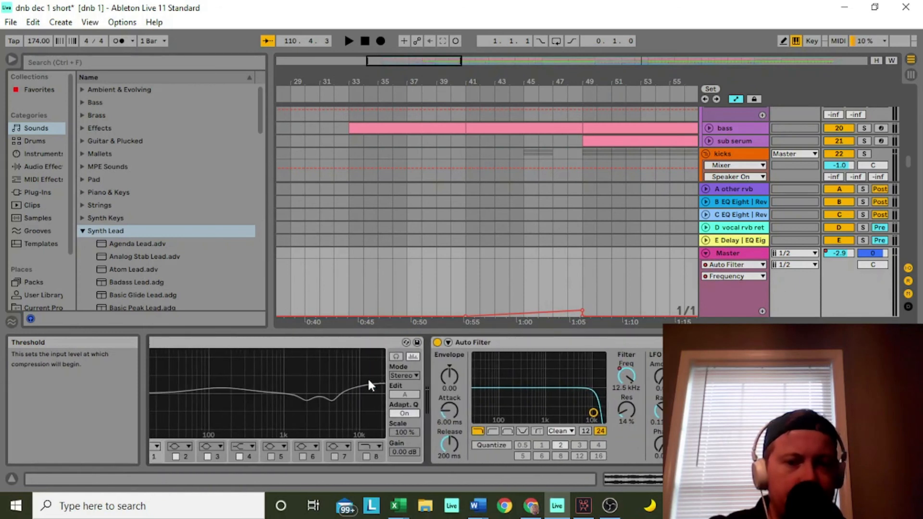
pyautogui.scroll(-3, 369, 382)
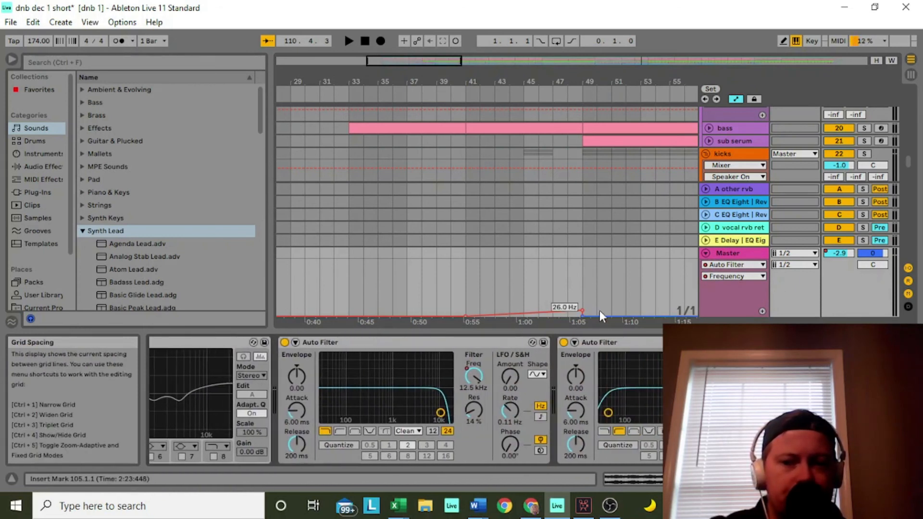
pyautogui.scroll(-2, 629, 444)
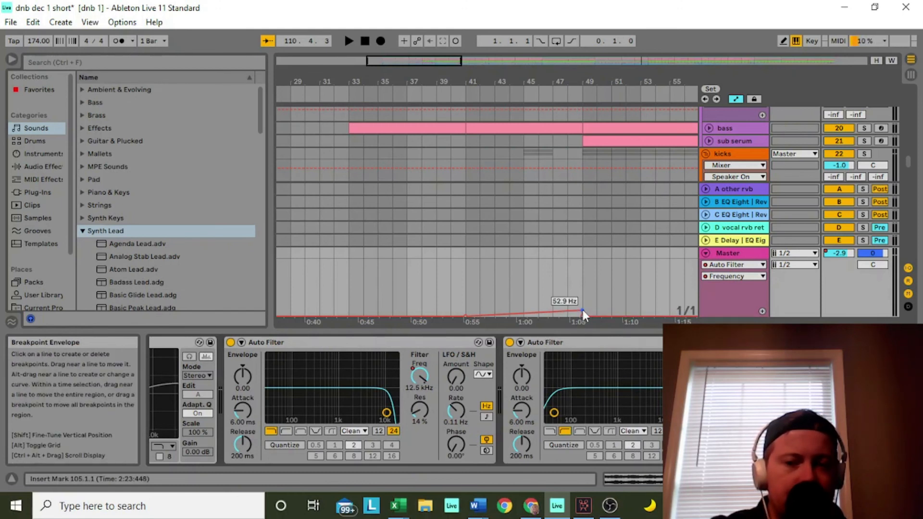
# Play the full mix from bar 45 to hear the Master's Auto Filter frequency sweep into bar 49.
pyautogui.click(529, 294)
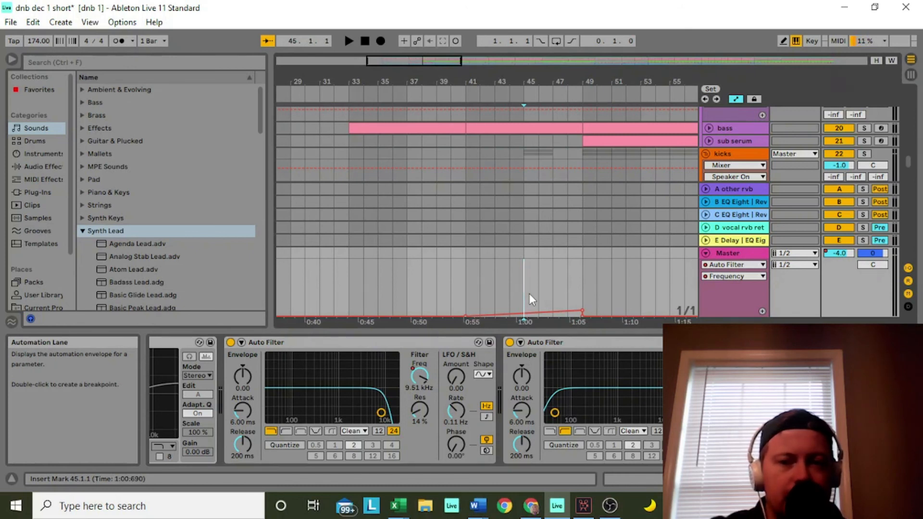
pyautogui.press('space')
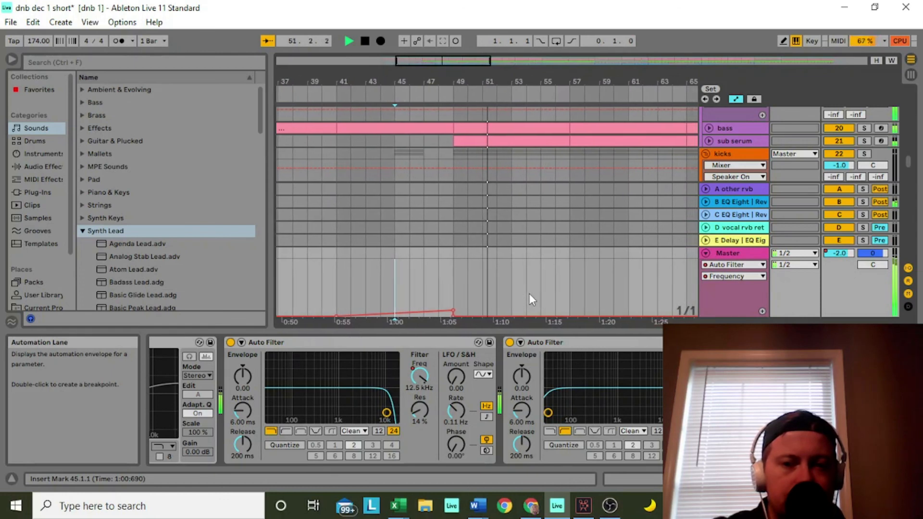
pyautogui.press('space')
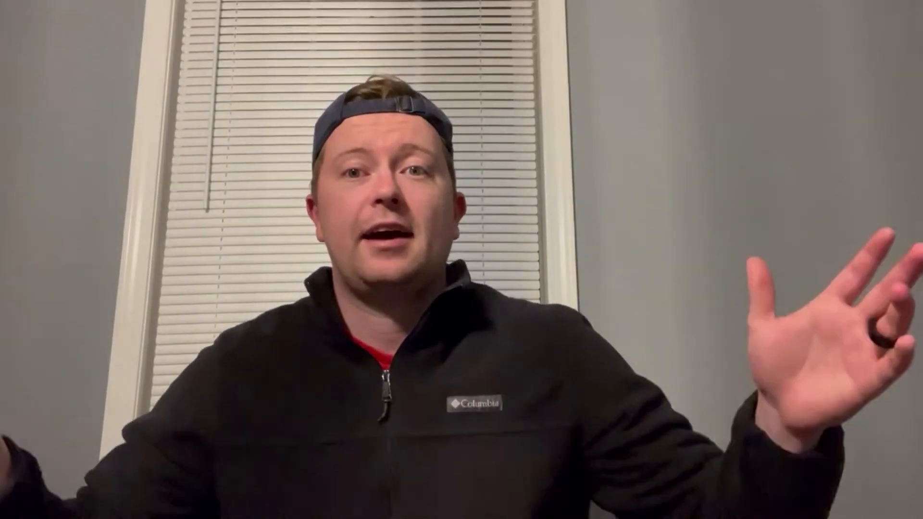